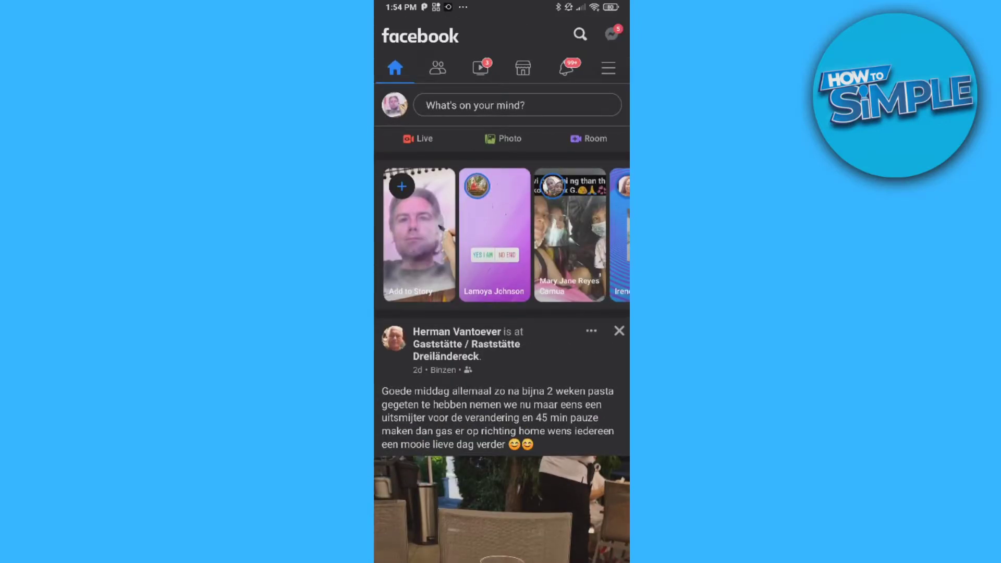
Step: Open Settings from the main menu via the Settings & Privacy section
{"action": "left_click", "coordinate": [608, 68]}
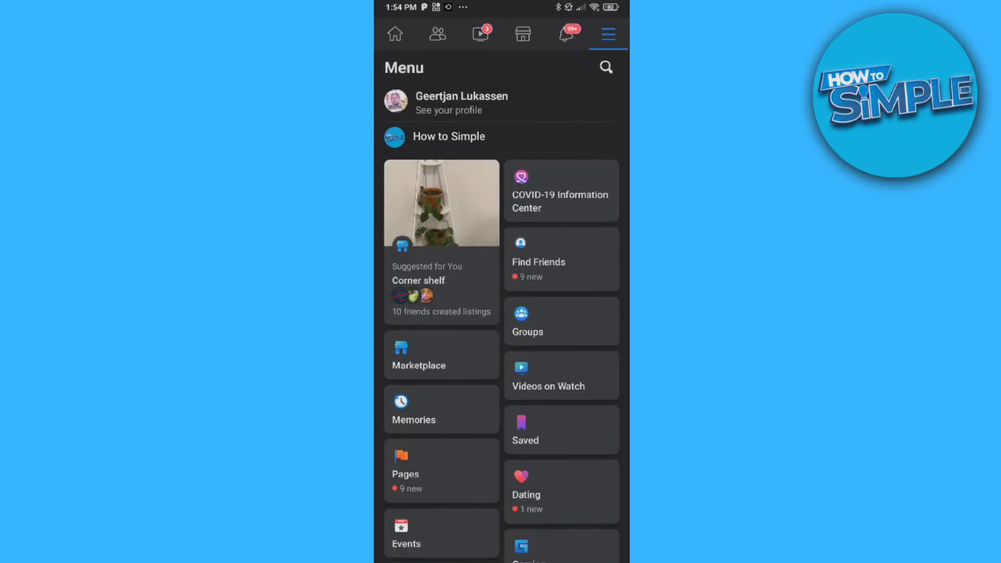
{"action": "scroll", "coordinate": [502, 313], "scroll_direction": "down", "scroll_amount": 5}
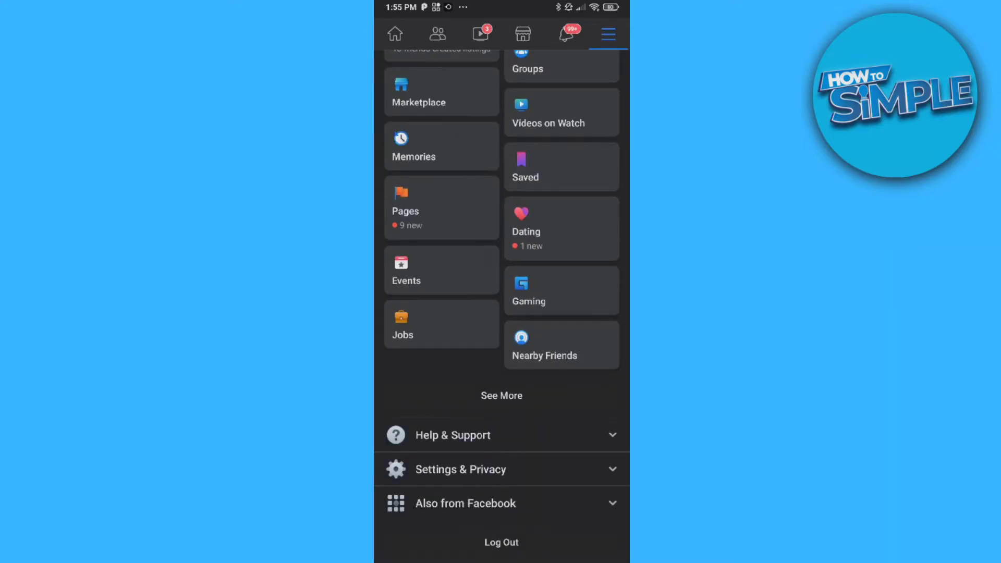
{"action": "left_click", "coordinate": [461, 469]}
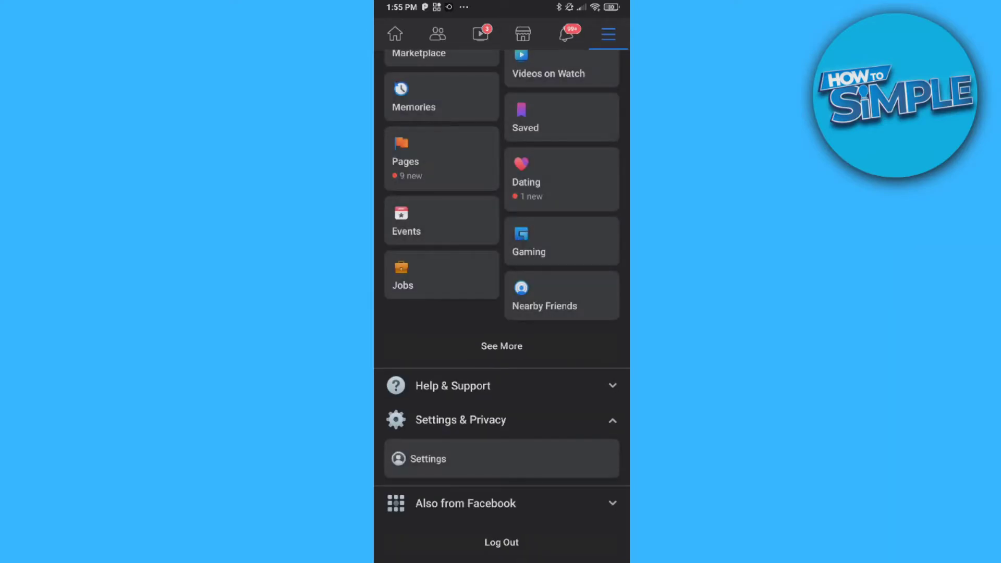
{"action": "left_click", "coordinate": [502, 458]}
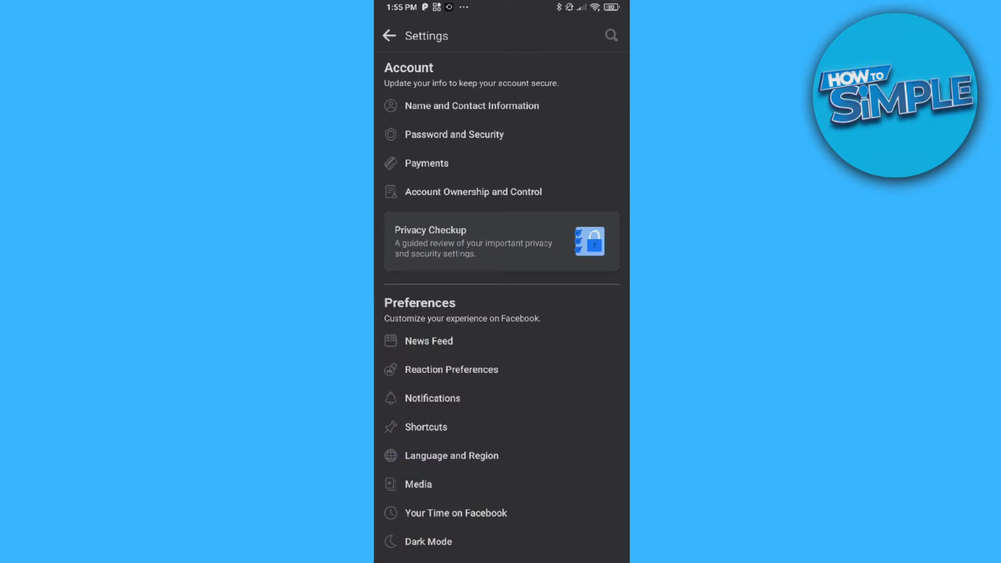
{"action": "scroll", "coordinate": [501, 313], "scroll_direction": "down", "scroll_amount": 1}
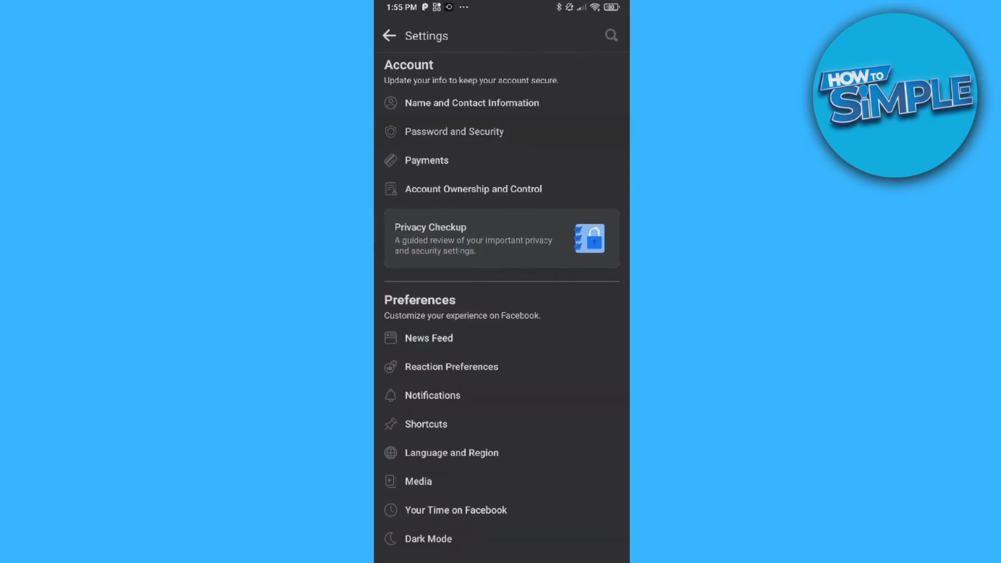
Step: Open Password and Security to view the 'Where you're logged in' device list
{"action": "left_click", "coordinate": [454, 132]}
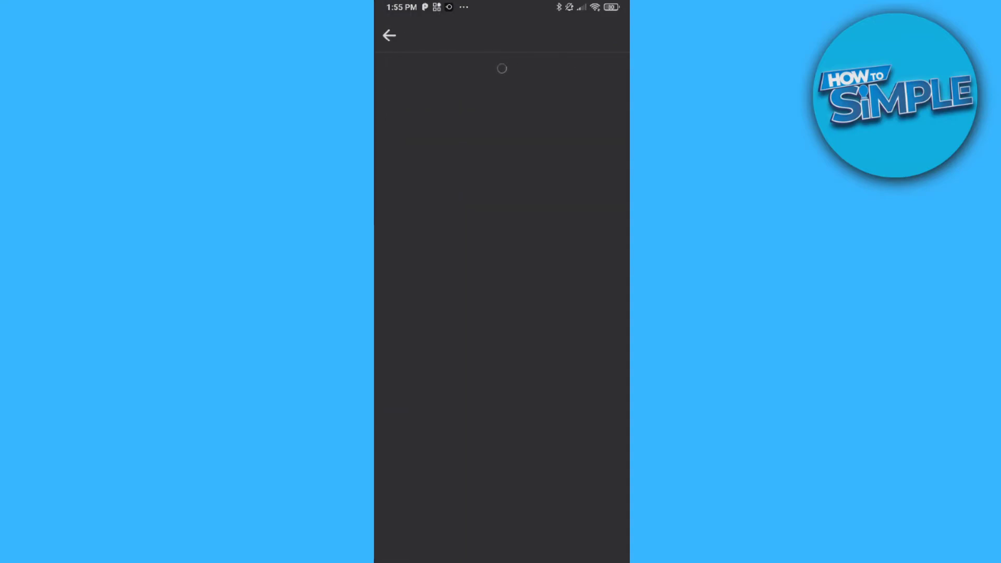
{"action": "scroll", "coordinate": [501, 313], "scroll_direction": "down", "scroll_amount": 1}
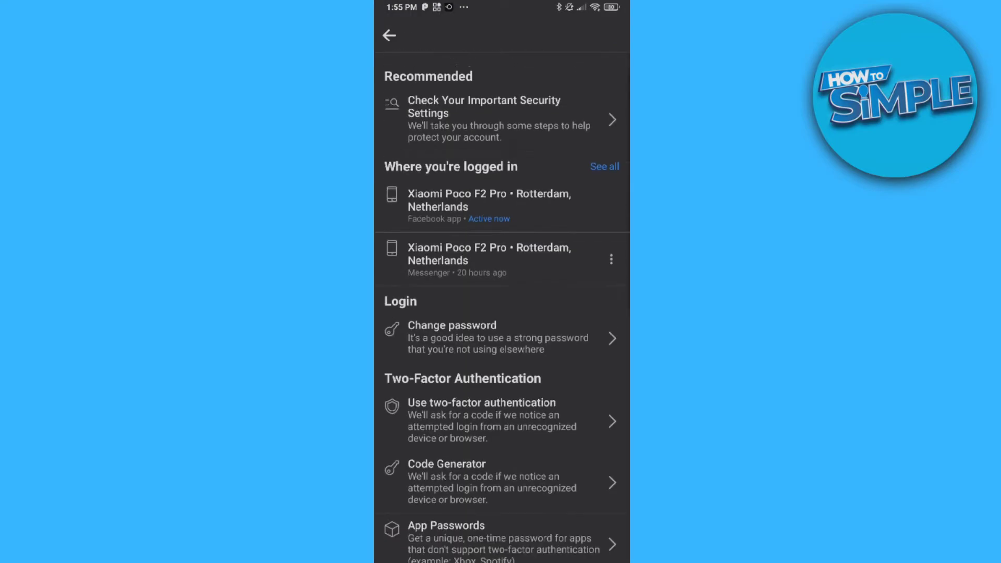